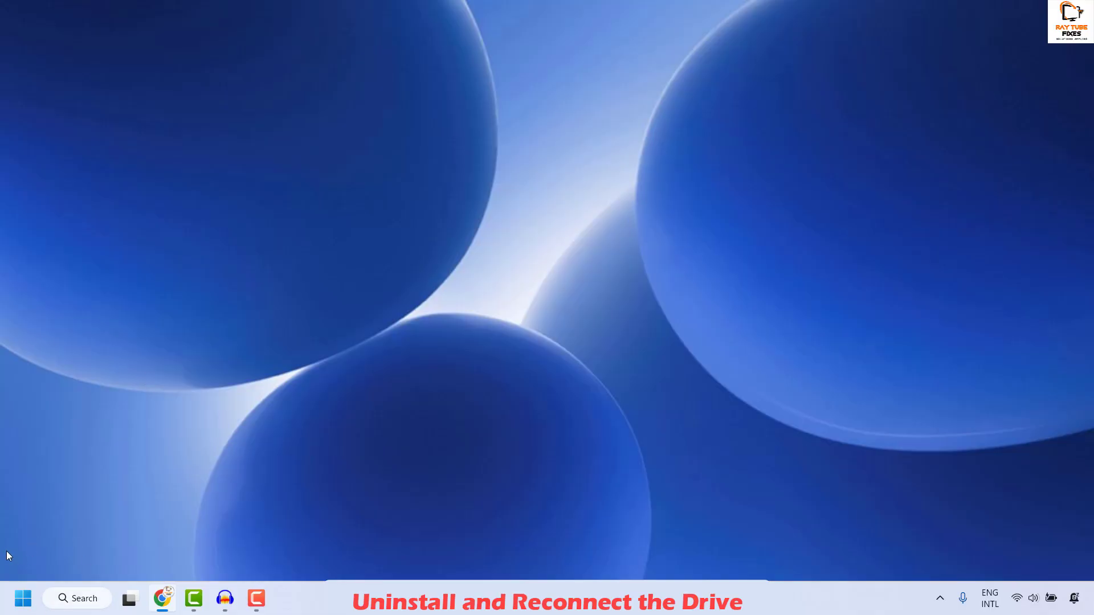
- Uninstall the BC501 NVMe SK hynix 512GB drive under Disk drives in Device Manager
right_click(21, 597)
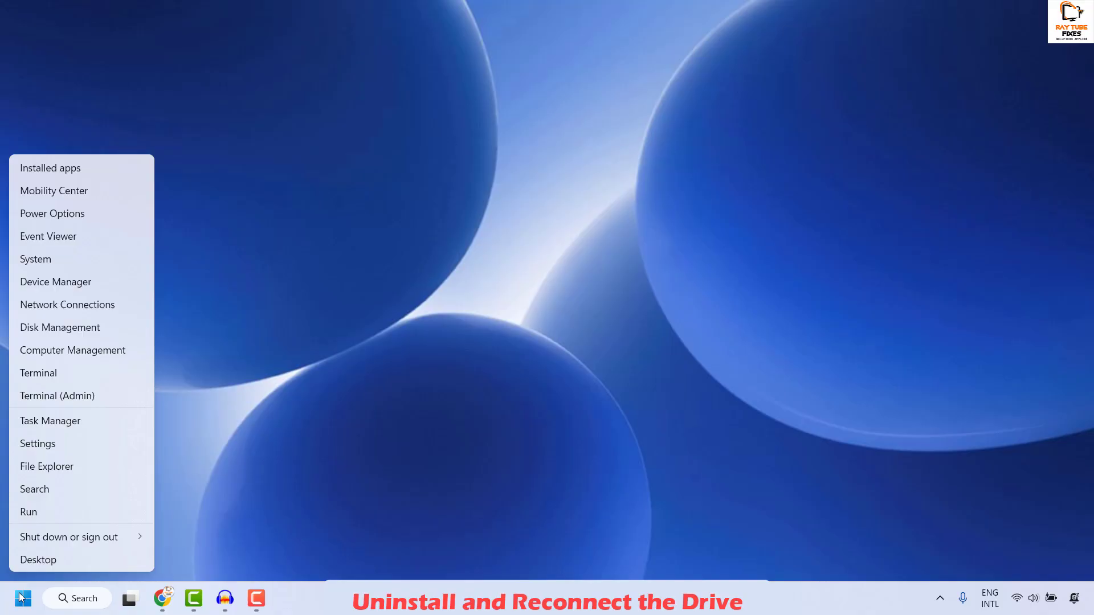
left_click(49, 283)
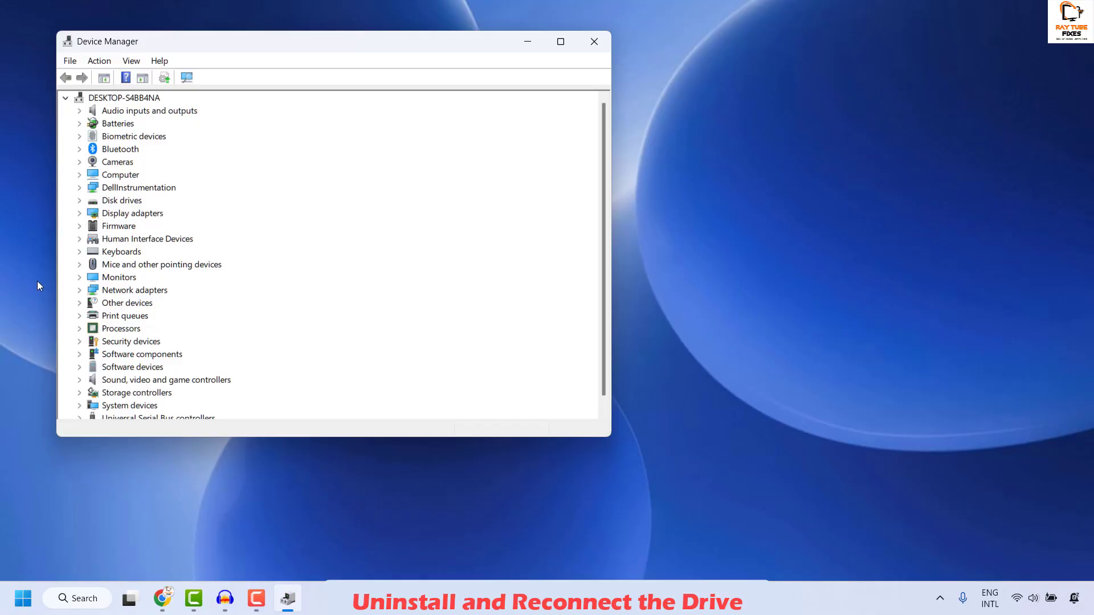
left_click(80, 202)
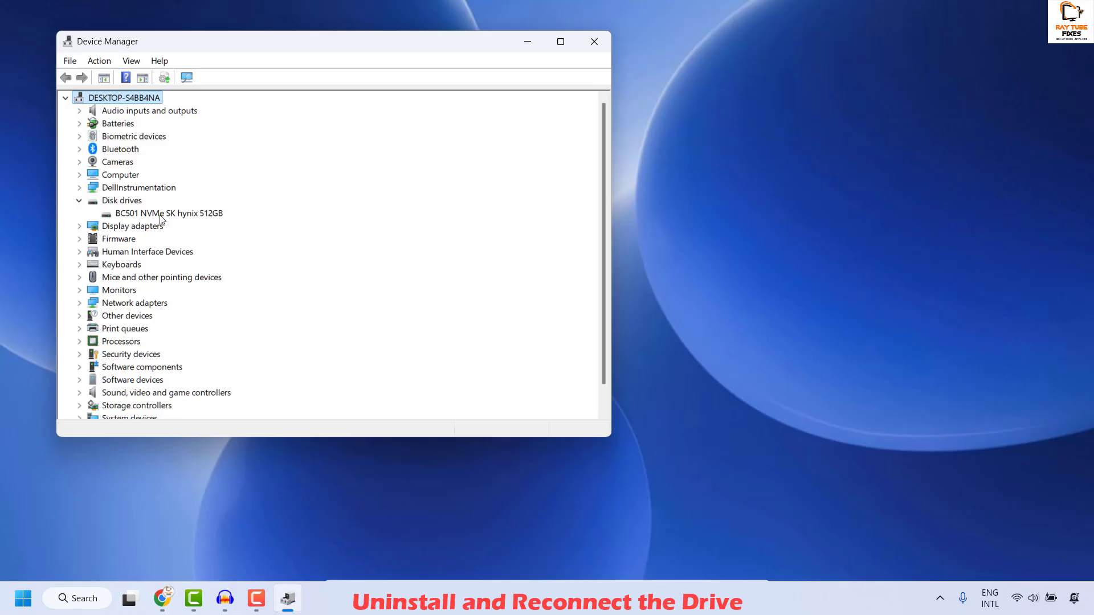
right_click(155, 218)
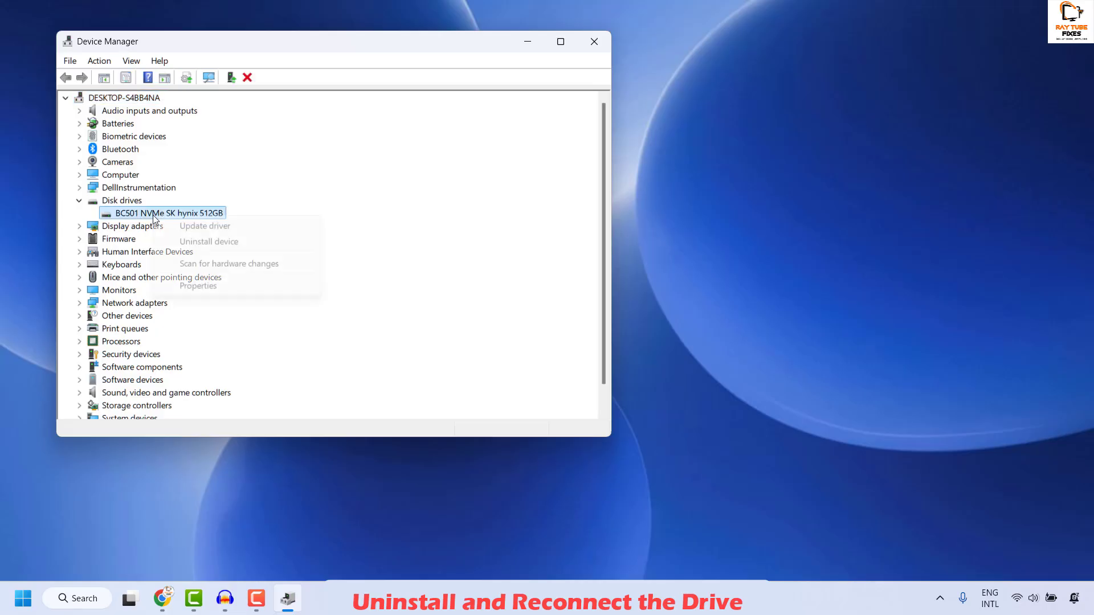
left_click(205, 249)
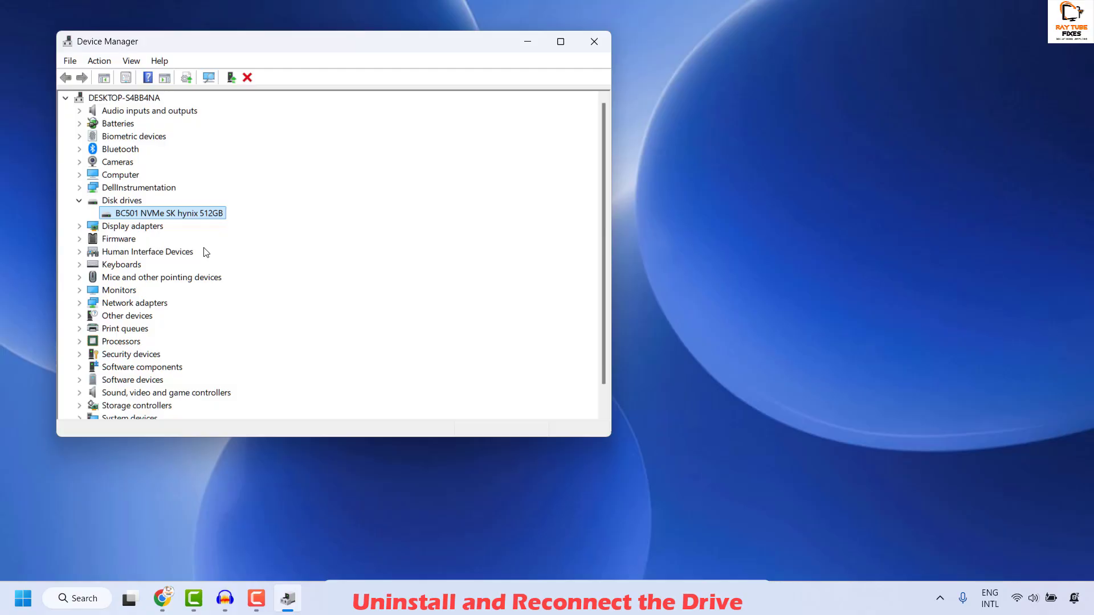
left_click(608, 40)
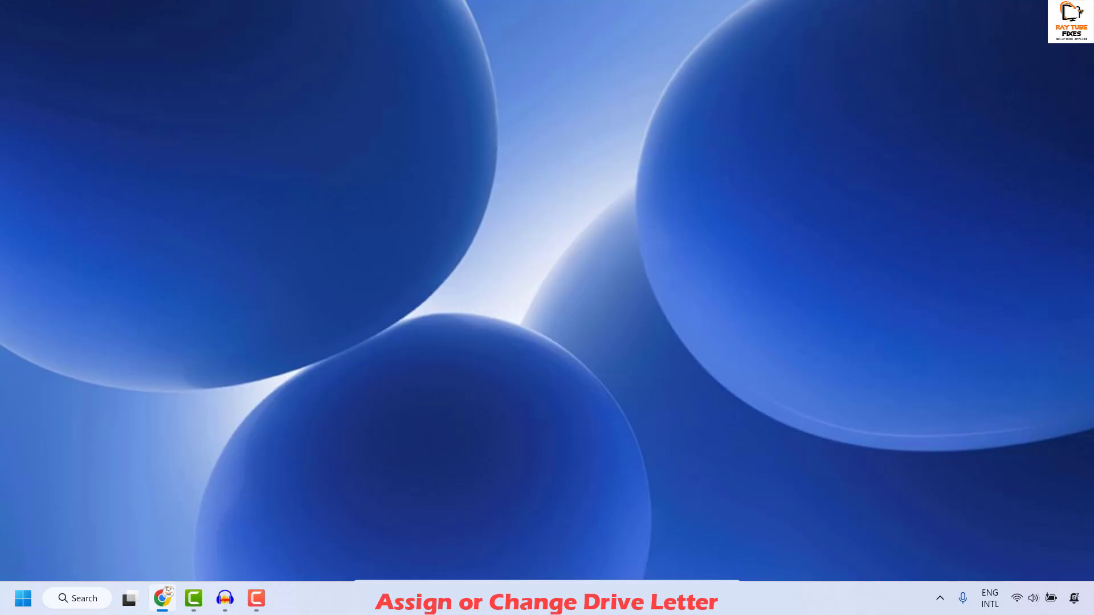
- Open Disk Management maximized and select the OS (C:) volume on Disk 0
right_click(23, 598)
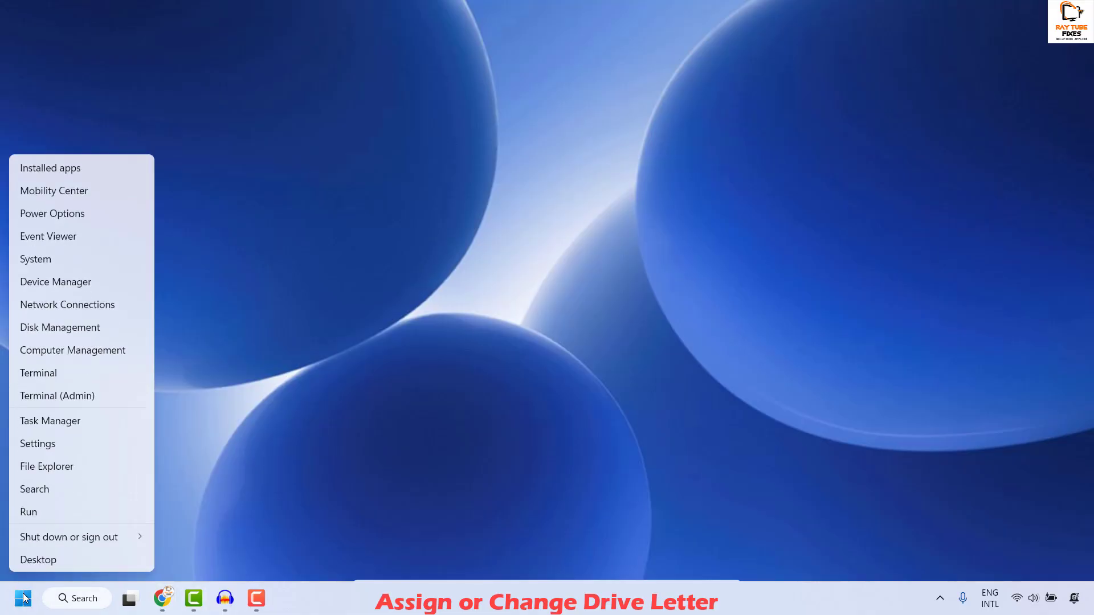
left_click(66, 327)
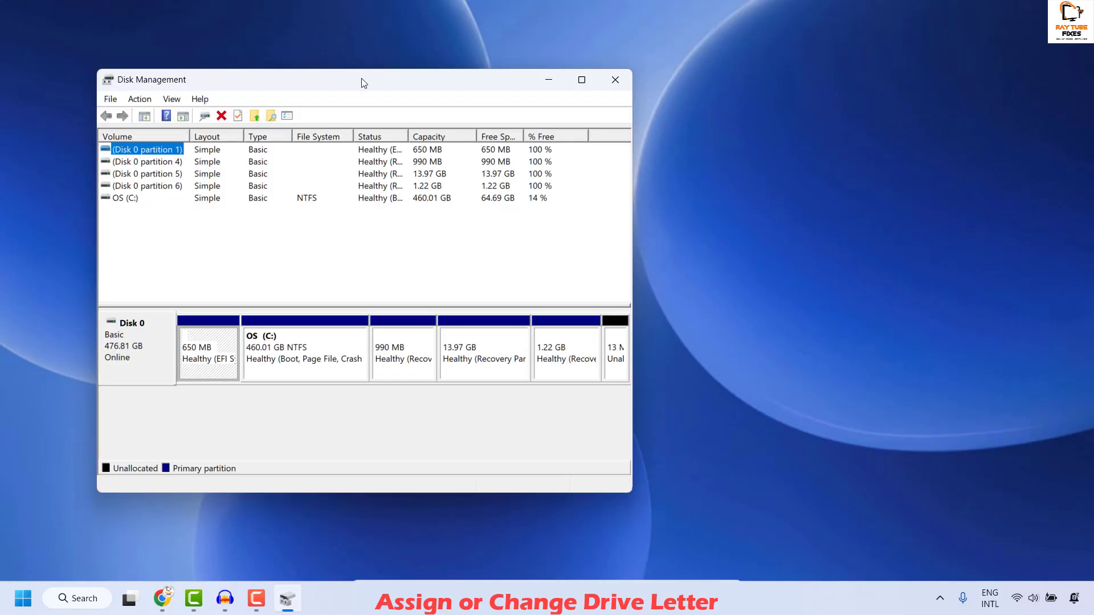
double_click(364, 80)
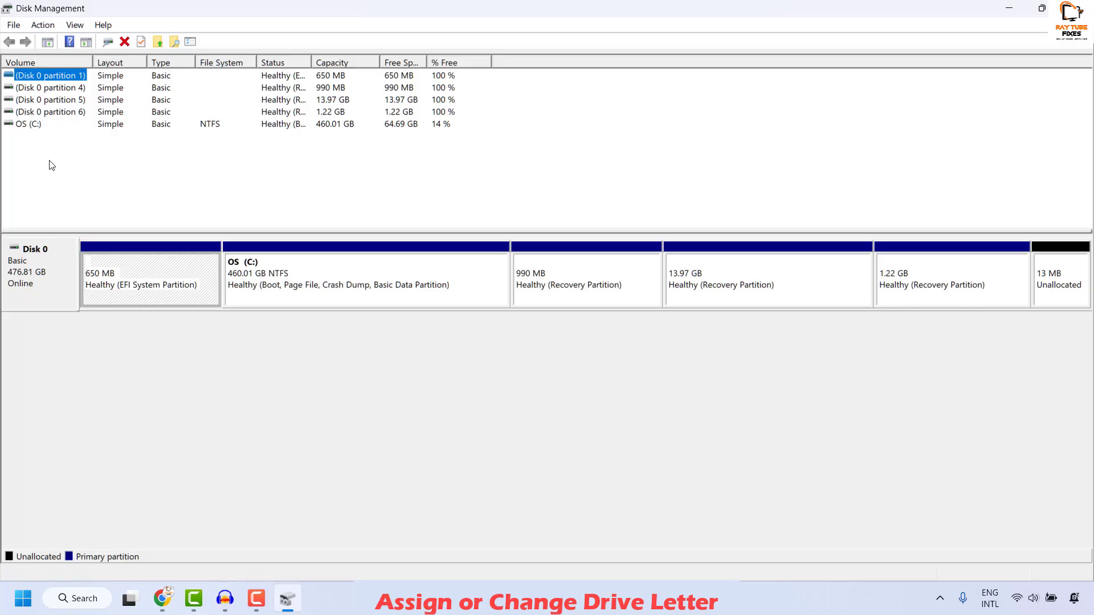
left_click(35, 126)
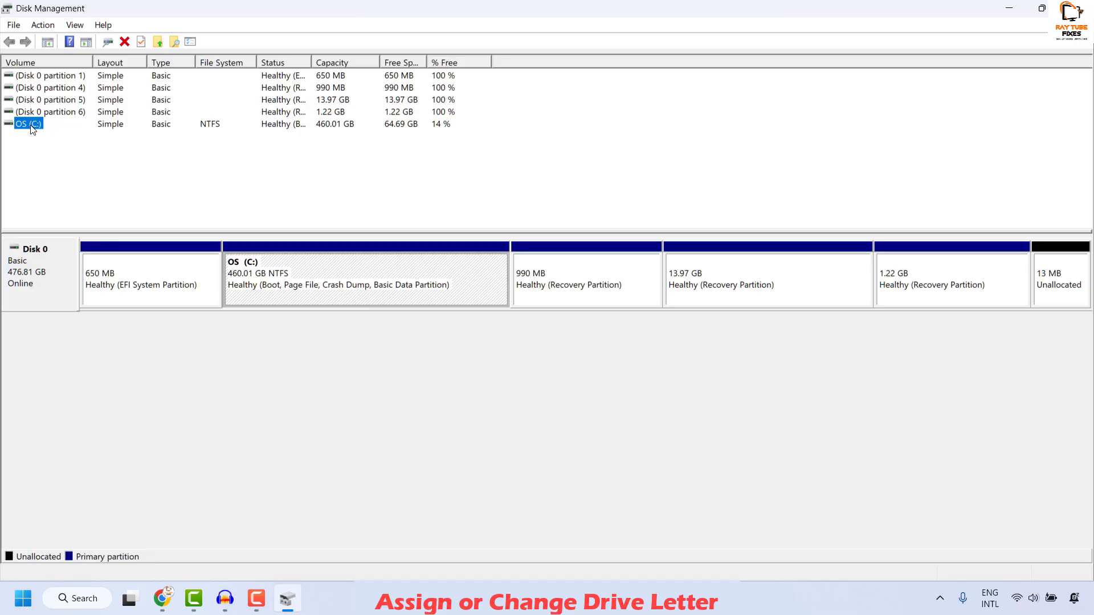
- Check the available drive letters for OS (C:), keep it as C, and close the dialogs
right_click(32, 129)
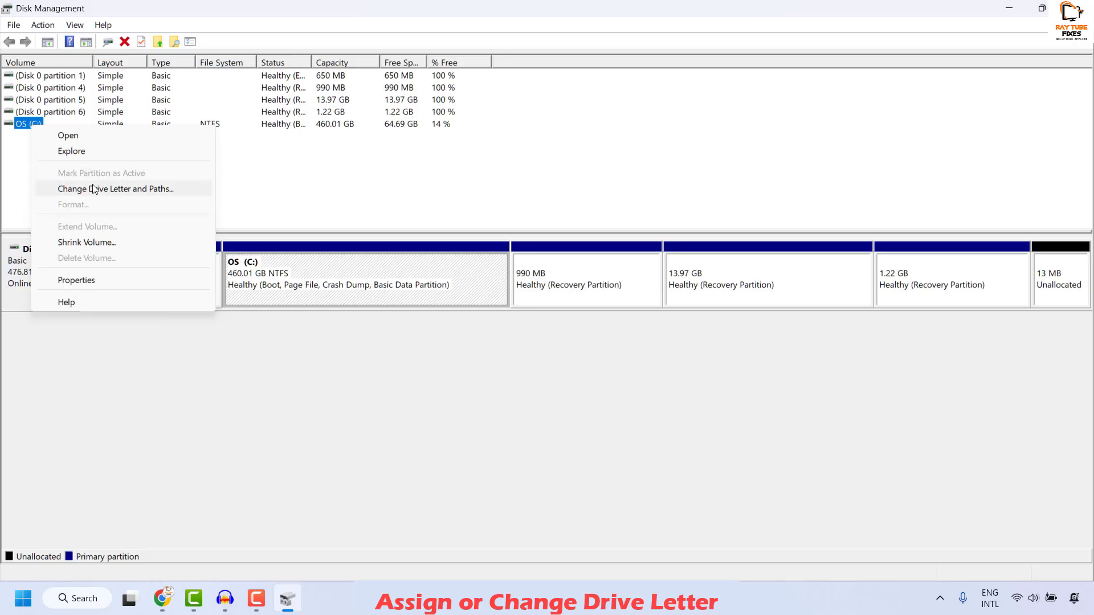
left_click(130, 192)
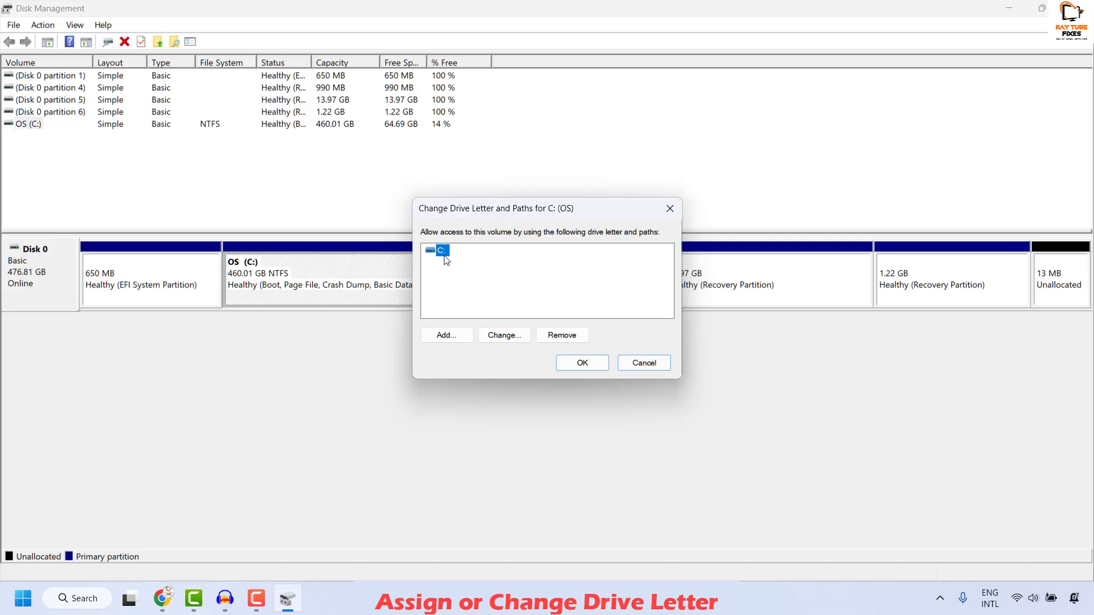
left_click(505, 337)
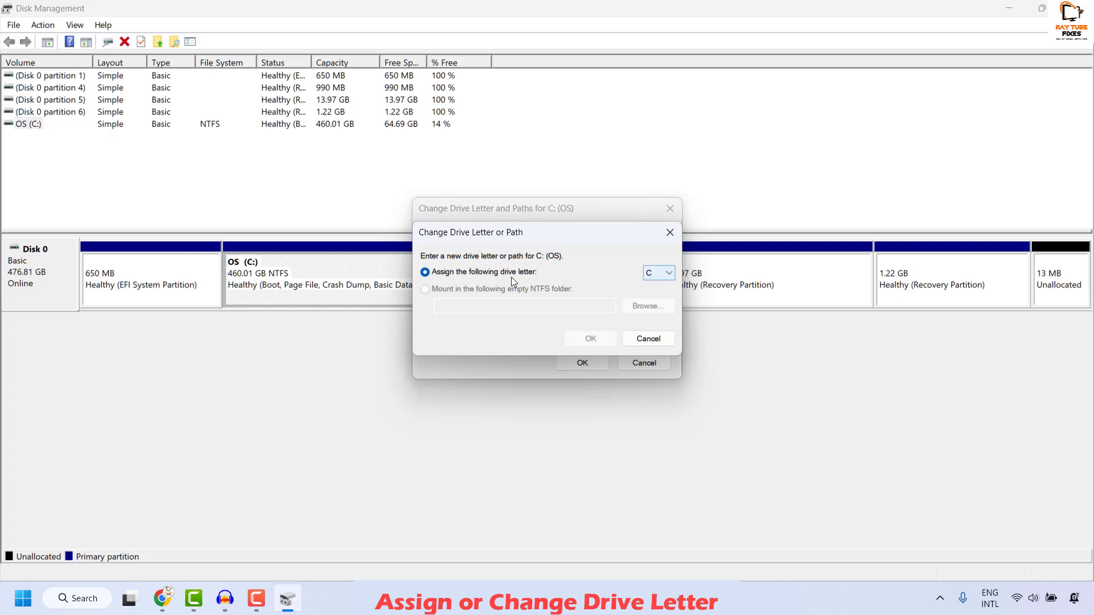
left_click(669, 274)
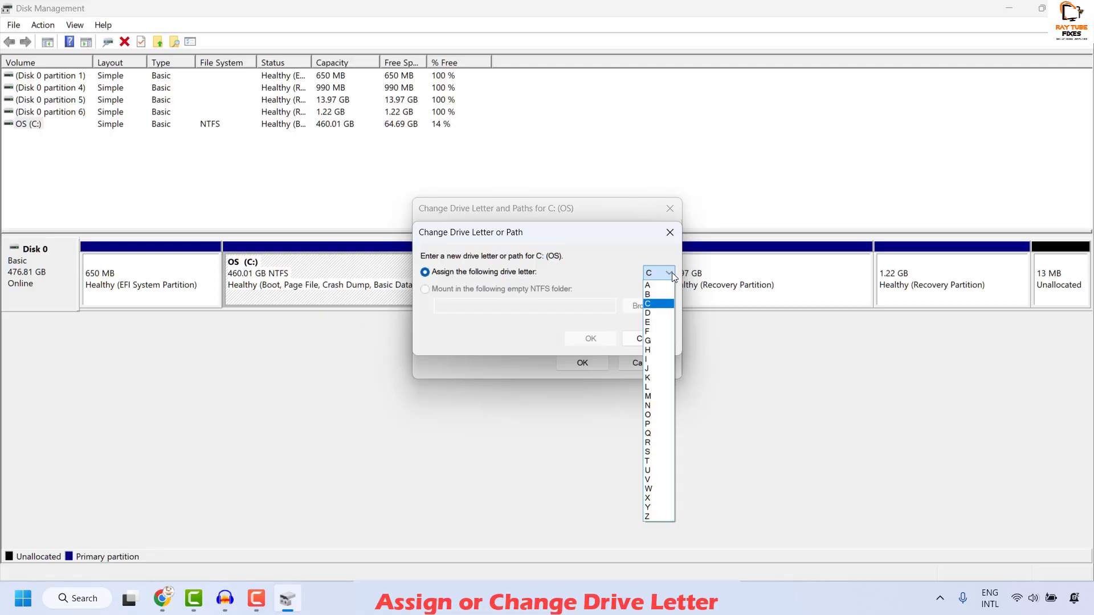
left_click(670, 240)
left_click(670, 232)
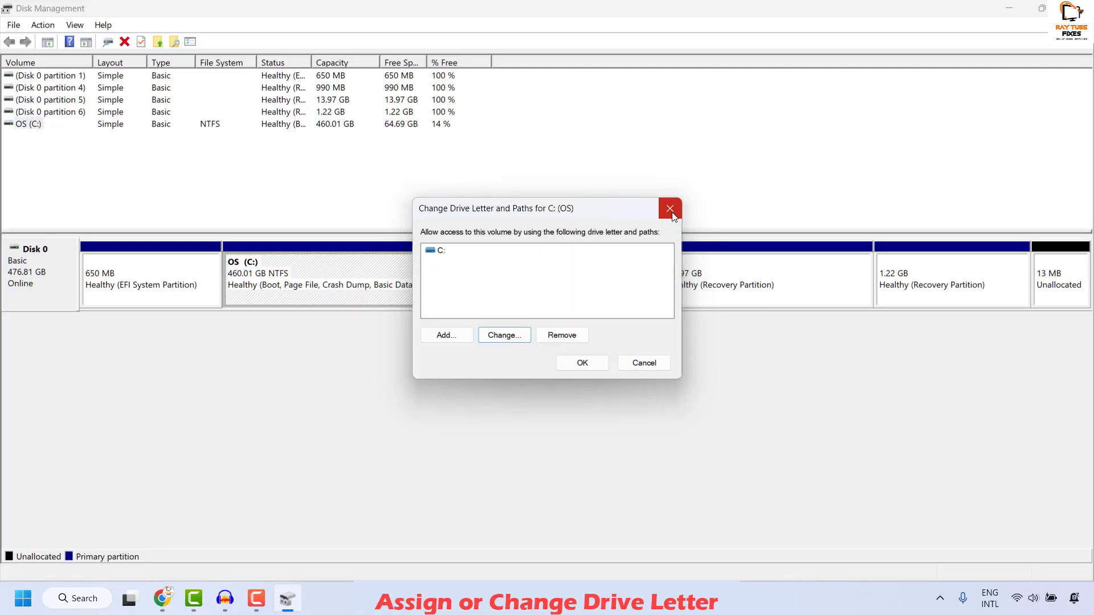
left_click(671, 208)
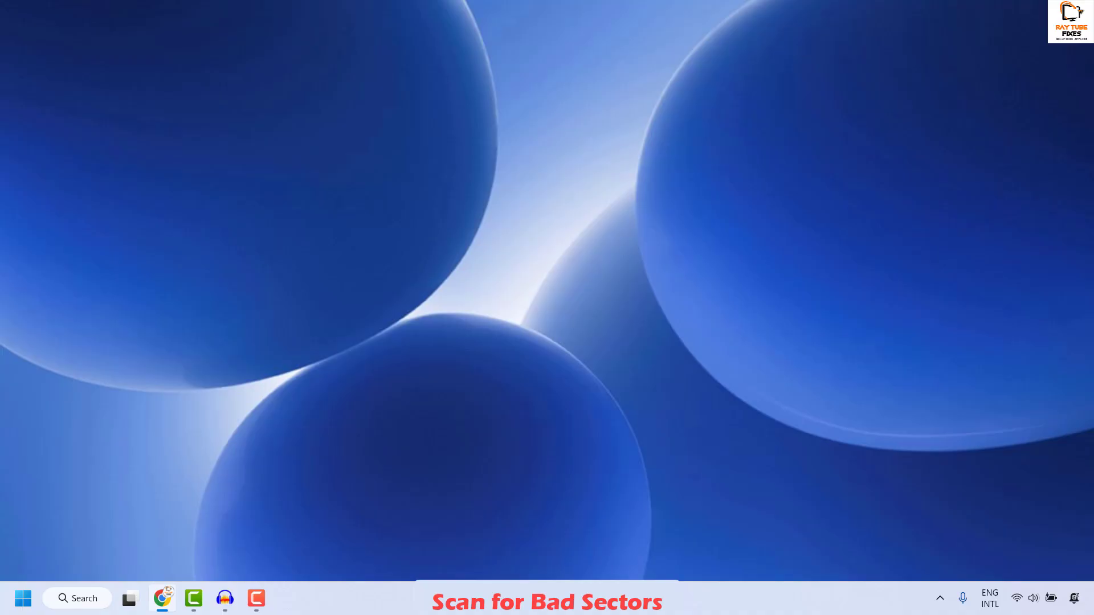
- Search for 'command' and launch Command Prompt as administrator, approving the UAC prompt
left_click(81, 609)
type("cm")
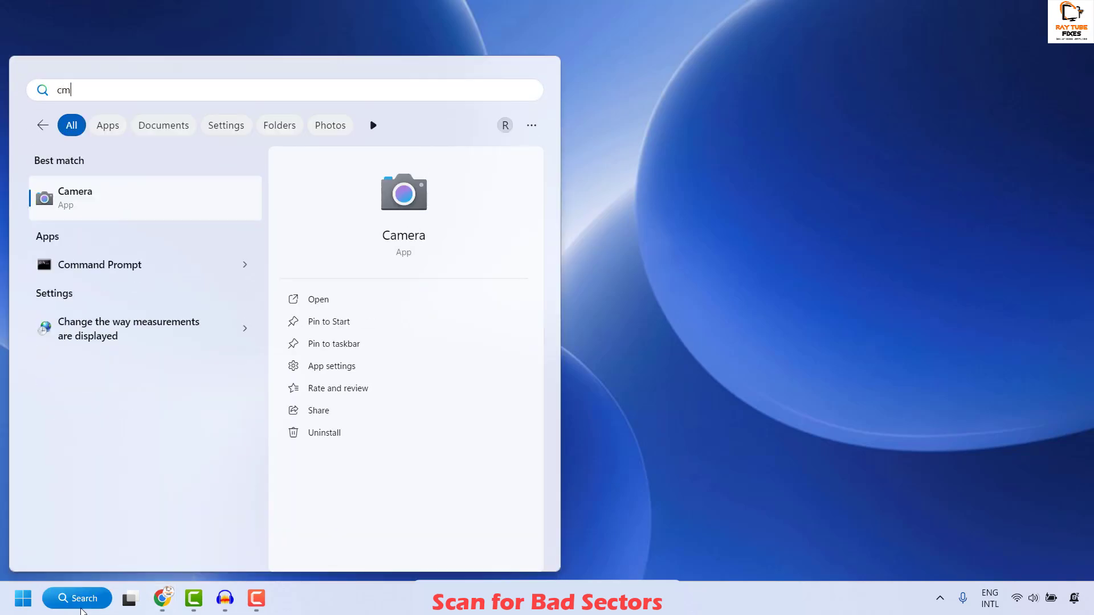
type("d.exe")
key("BackSpace")
key("BackSpace")
key("BackSpace")
key("BackSpace")
key("BackSpace")
key("BackSpace")
key("BackSpace")
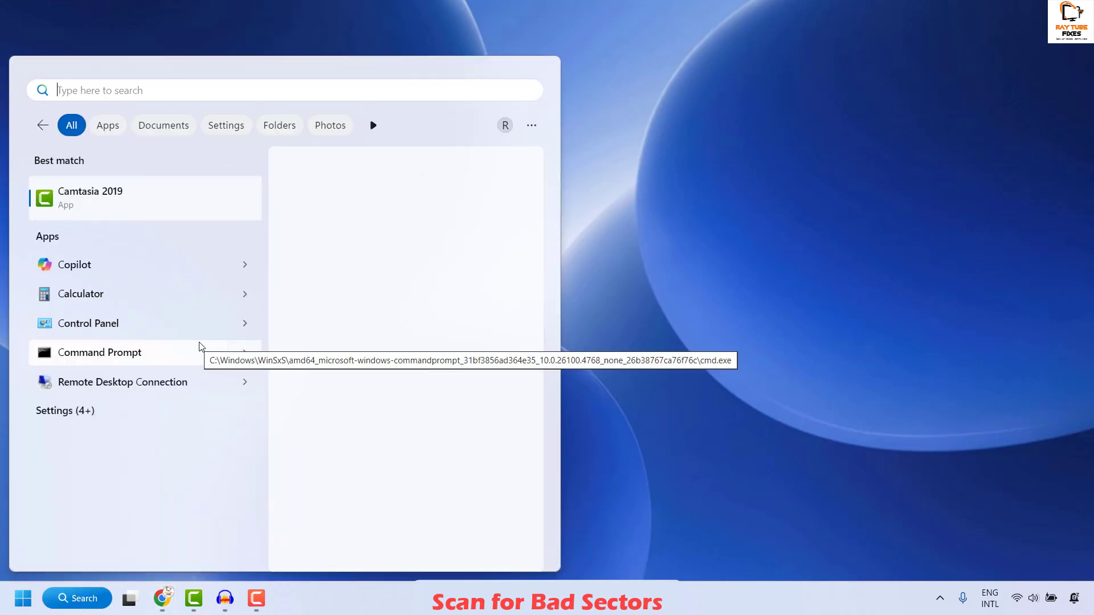
type("command")
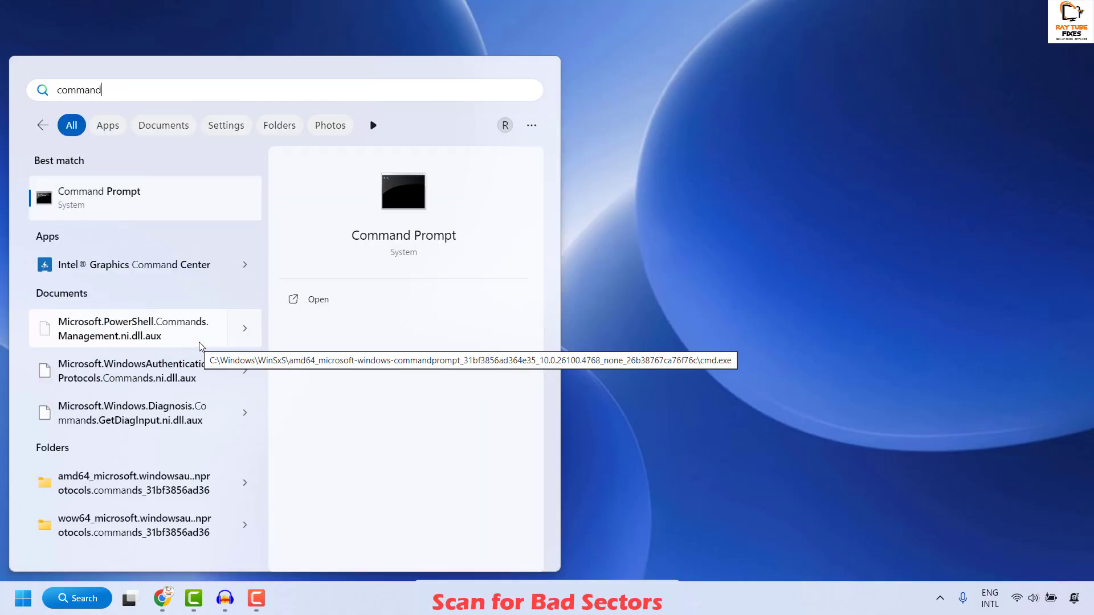
right_click(104, 206)
left_click(201, 221)
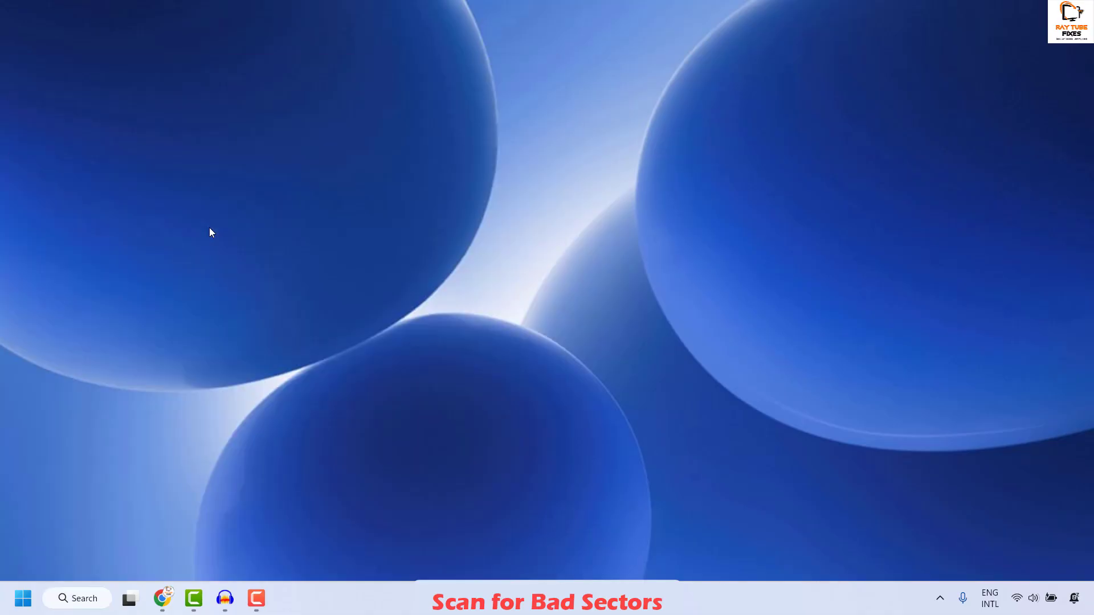
left_click(490, 402)
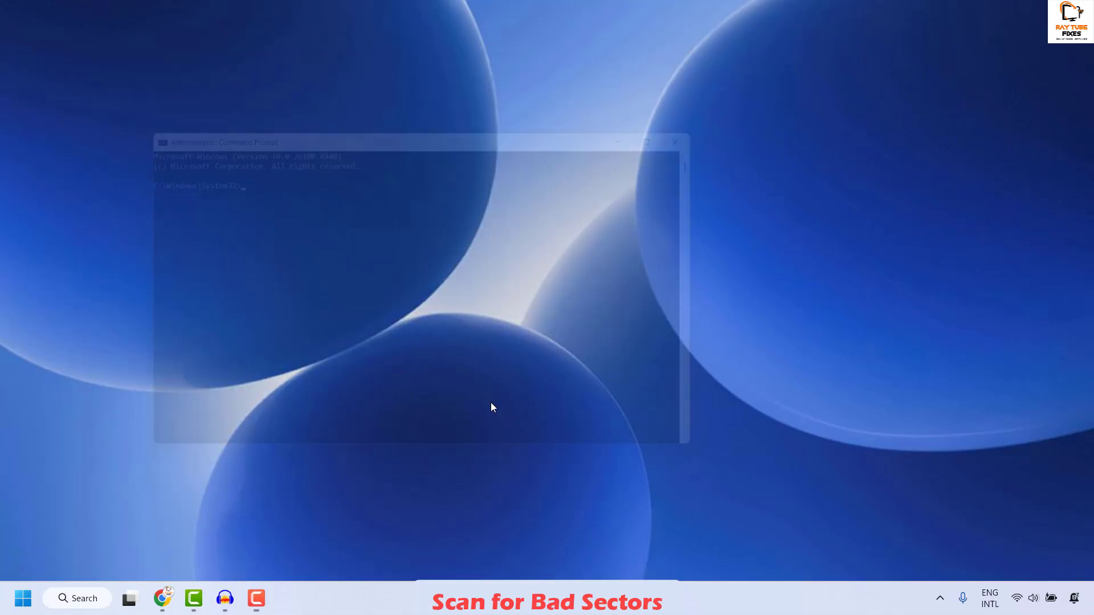
- Nudge the console window right and enter chkdsk to start the disk check
left_click_drag(403, 120, 442, 121)
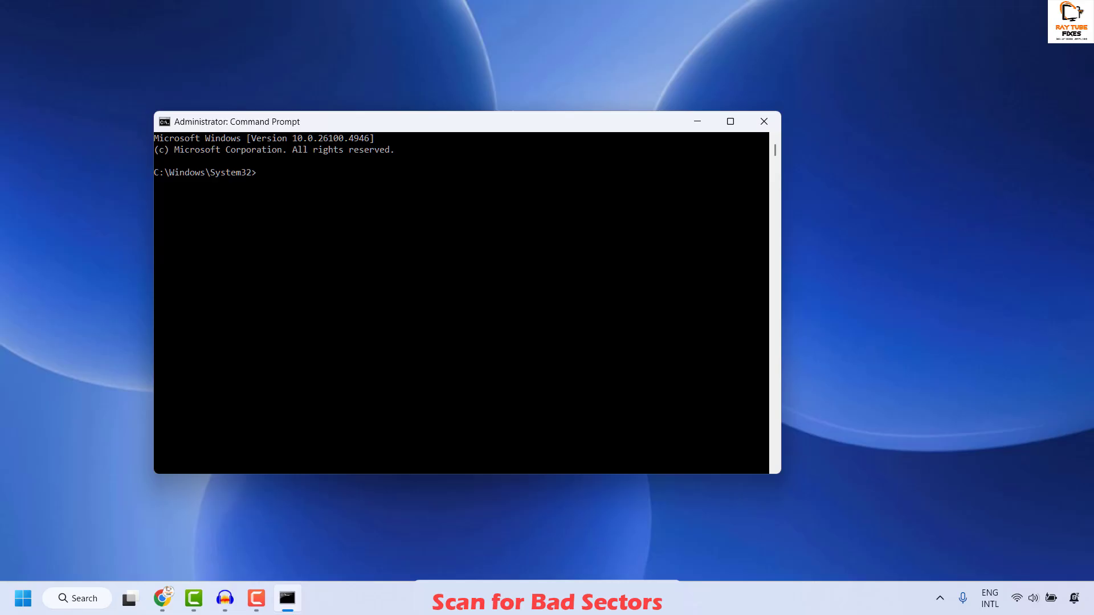
left_click(268, 176)
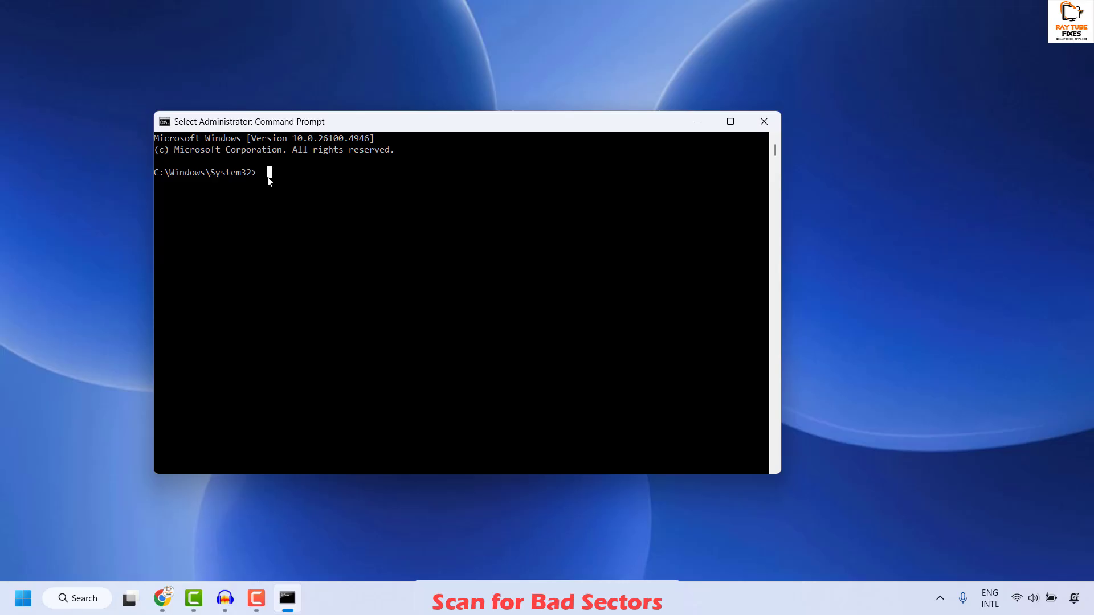
type("chkd")
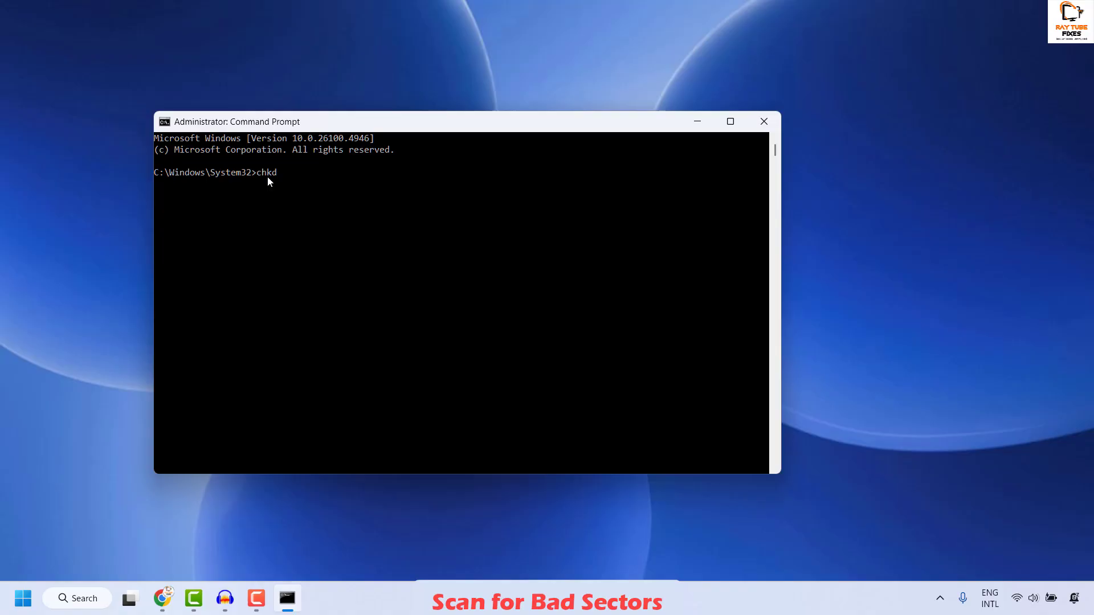
type("sk")
key("Return")
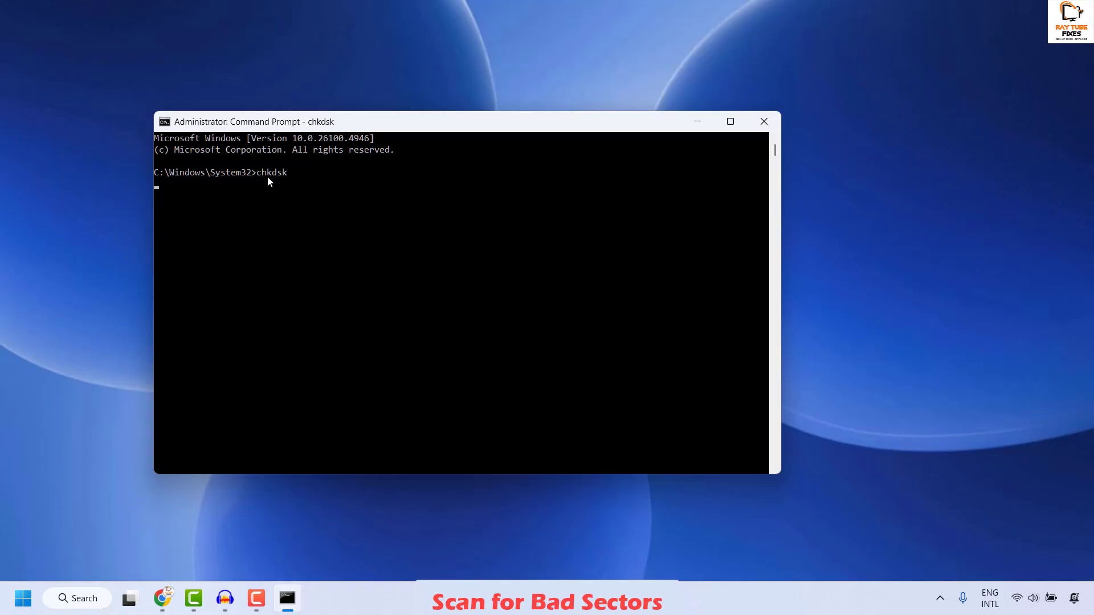